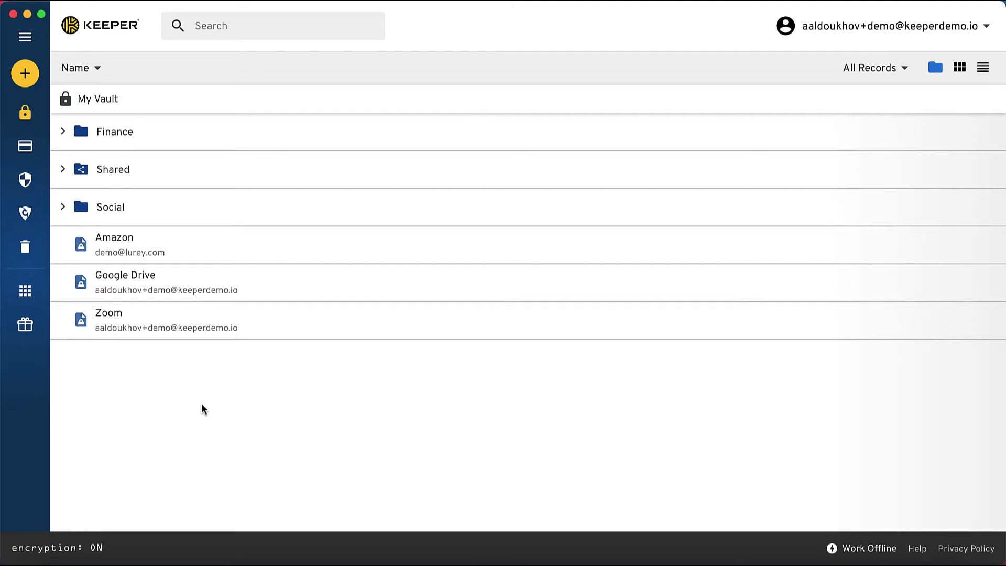
Edit the Zoom record and add a Native App Filler custom field
click(281, 333)
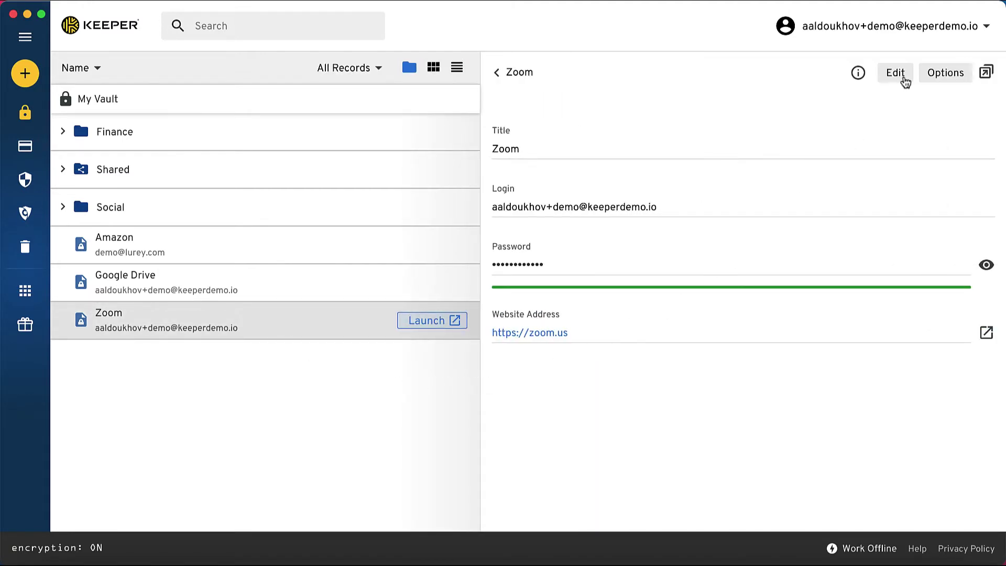
click(901, 77)
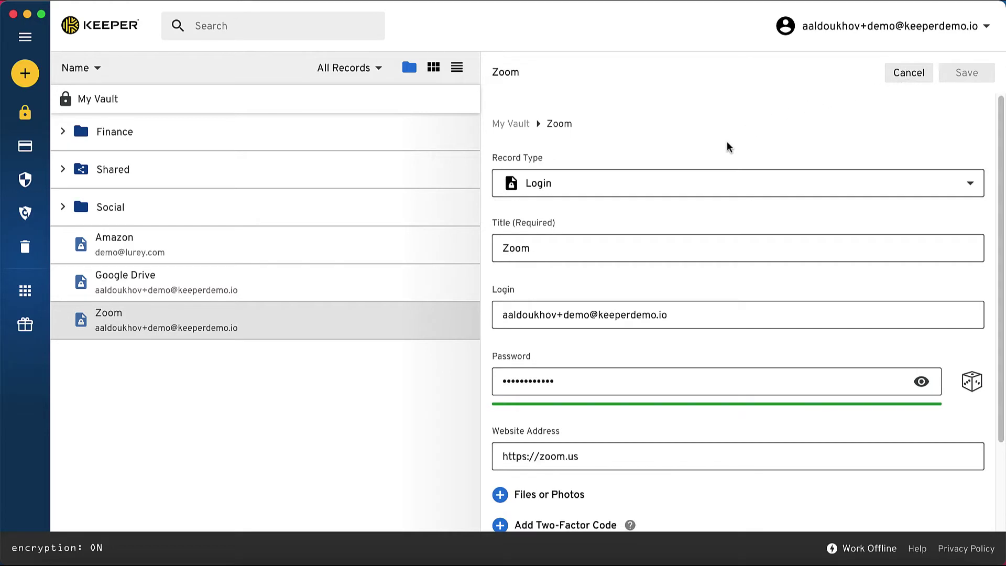
scroll(716, 159, down, 3)
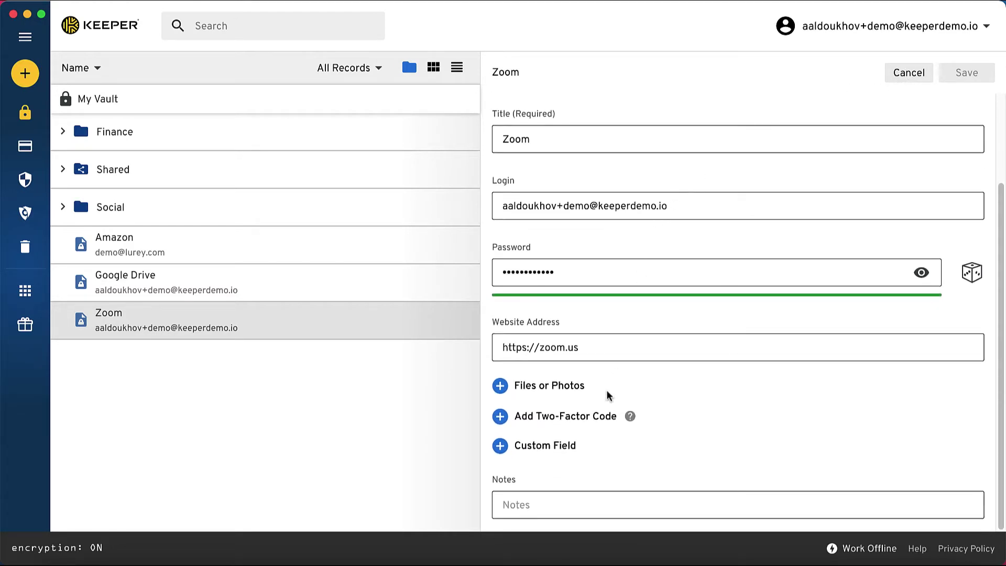
click(548, 447)
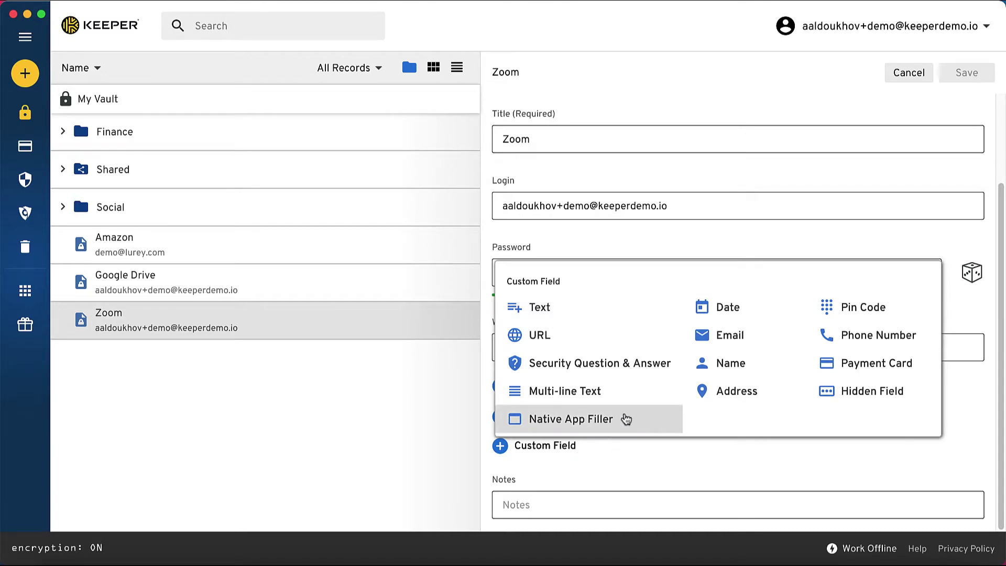
click(626, 419)
scroll(676, 429, down, 3)
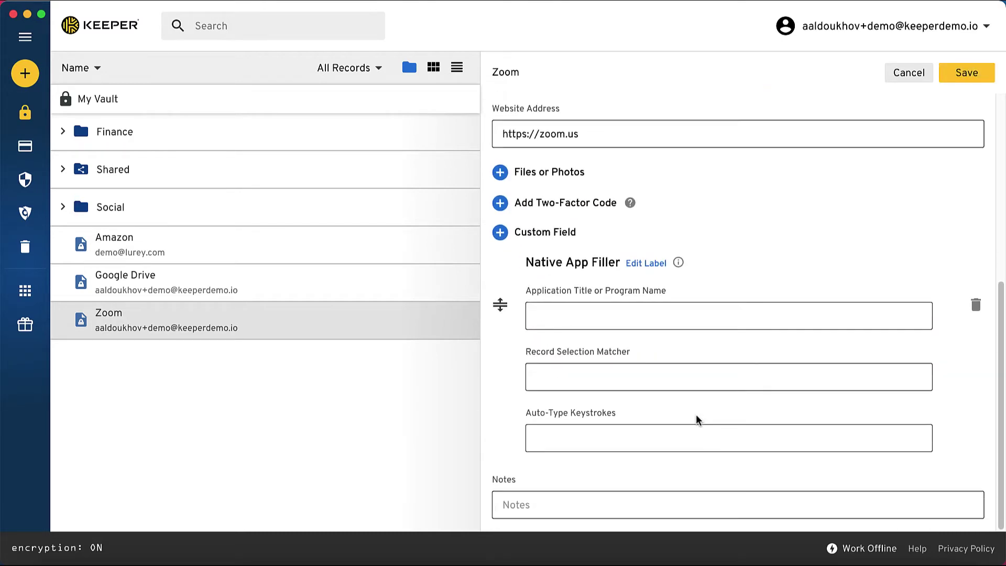
Set the filler to zoom.us with keystrokes {USERNAME}{TAB}{PASSWORD}{ENTER} and save the record
click(656, 313)
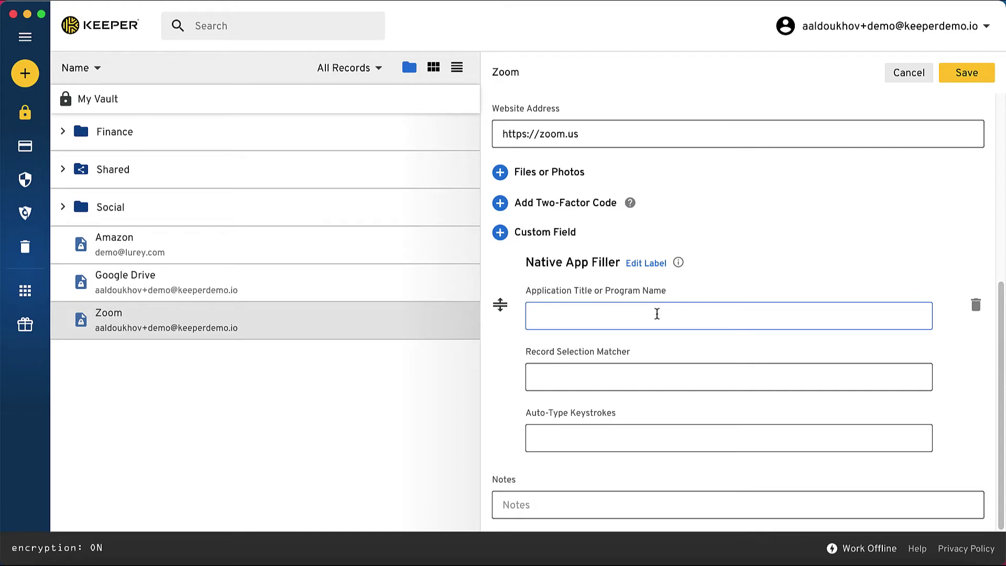
text(zoom.us)
click(651, 433)
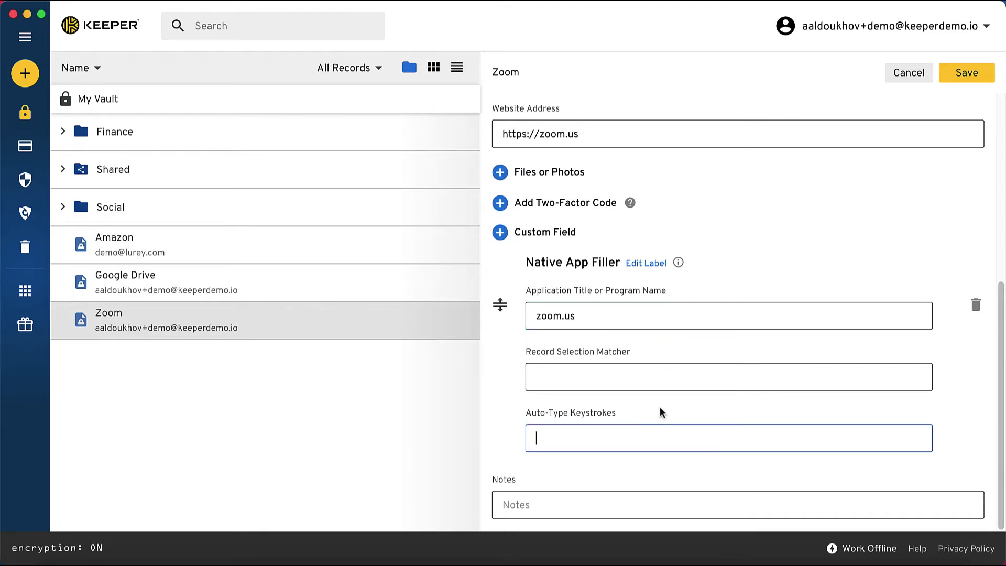
text({USERNAM)
text(E}{TAB}{)
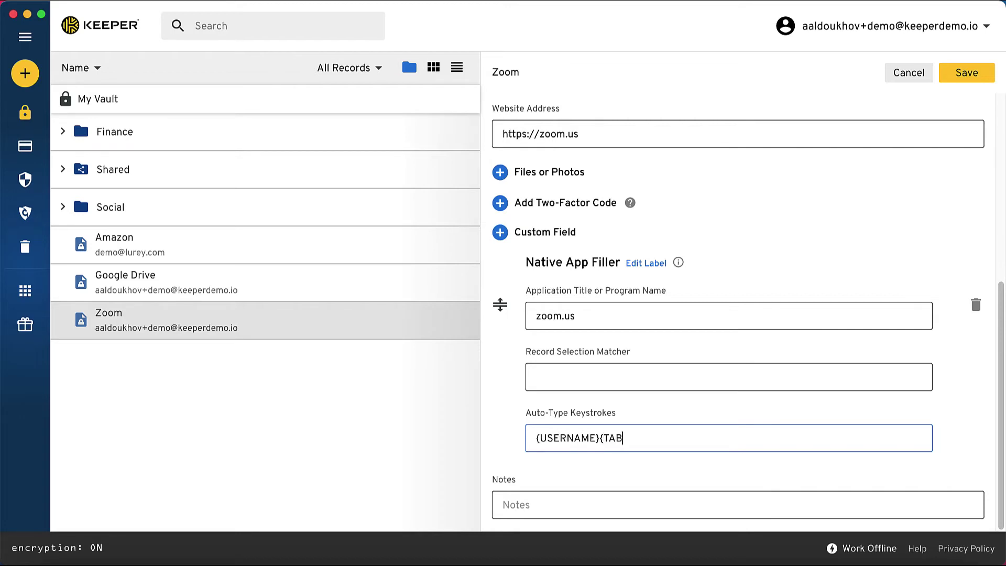
text(PAS)
text(SWORD}{)
text(ENTER)
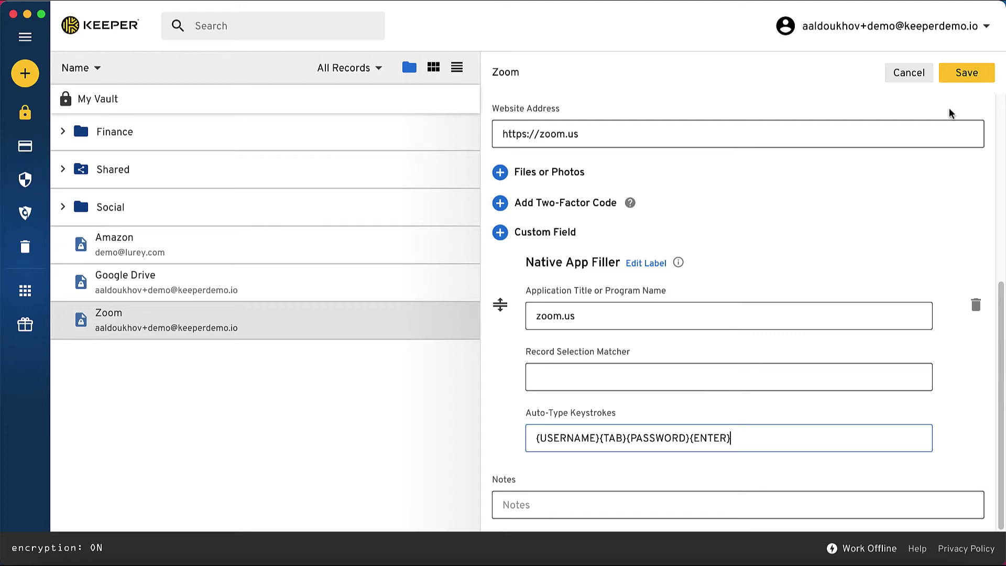
click(962, 79)
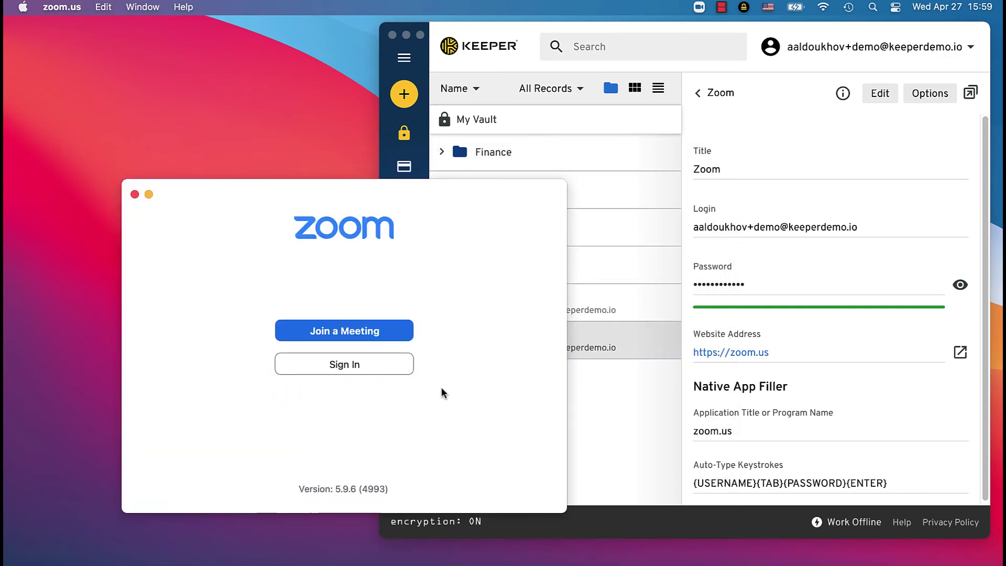
Sign in to Zoom via Keeper auto-type, then view the Zoom record in Keeper's quick view
click(394, 366)
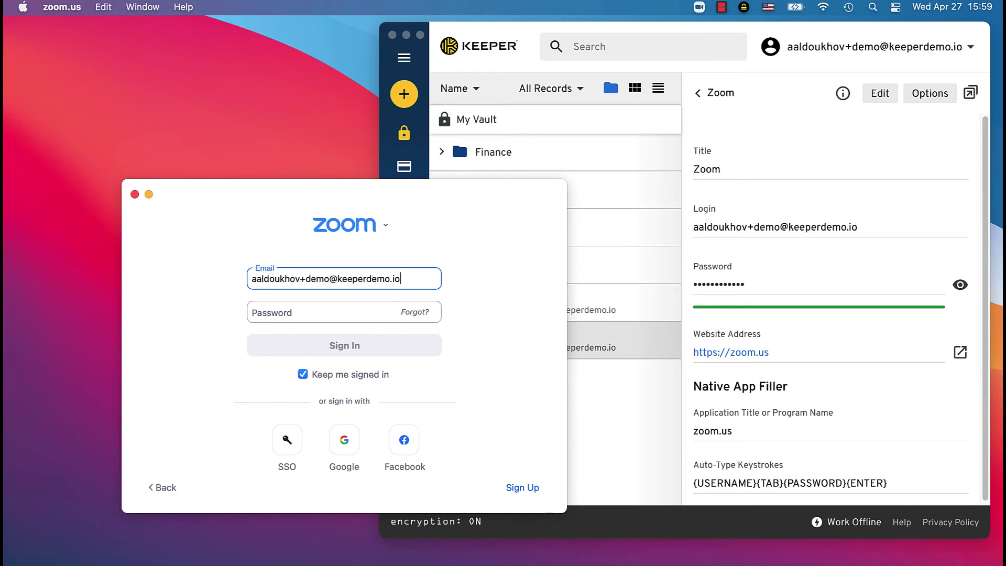
key(Tab)
key(Return)
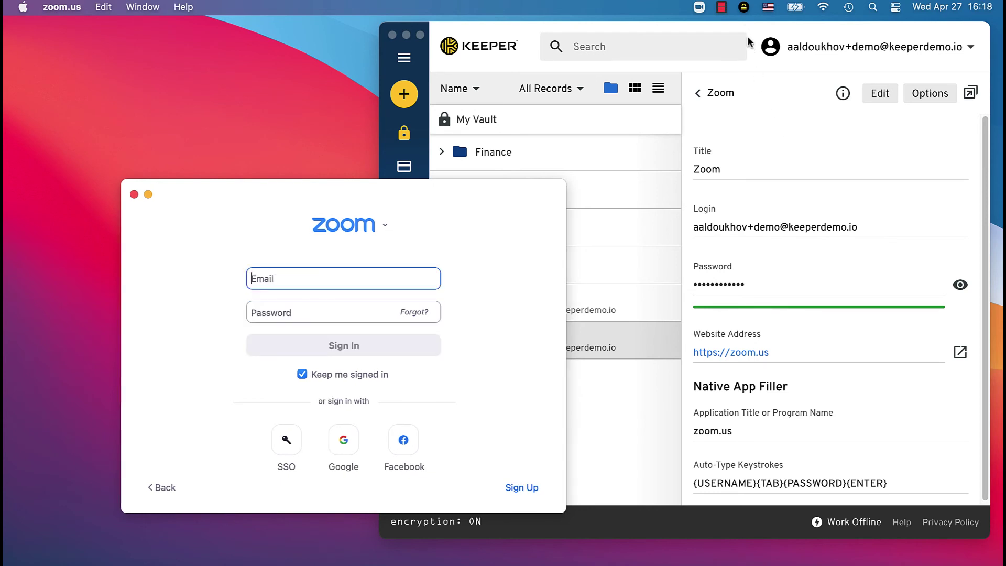
click(744, 10)
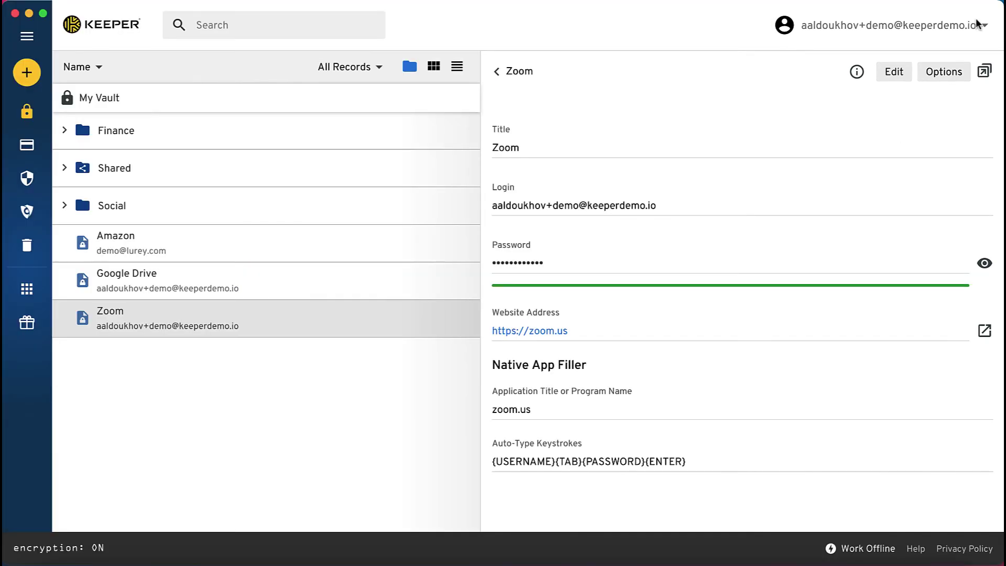
click(977, 26)
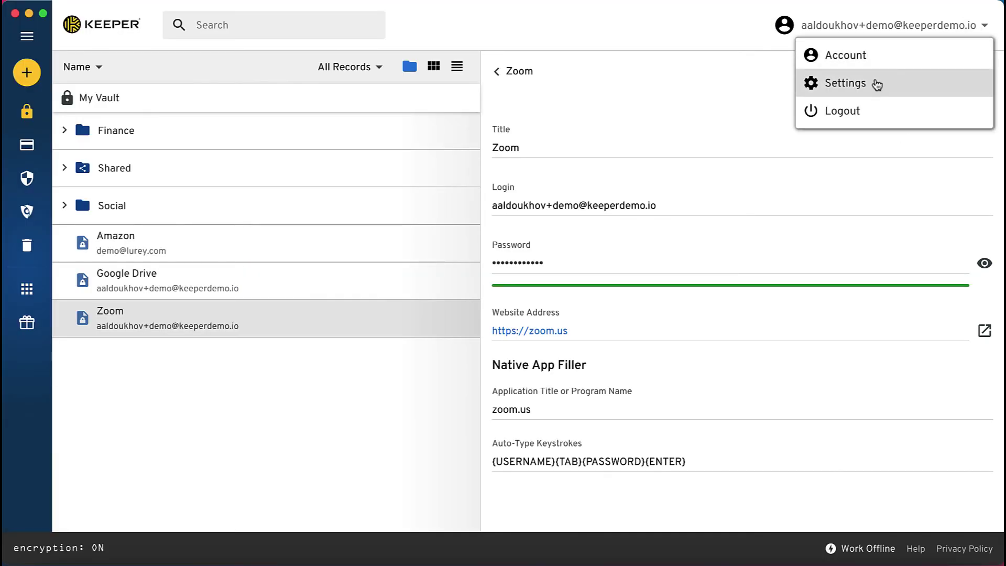
Open Keeper Settings from the account menu and show the KeeperFill section
click(875, 85)
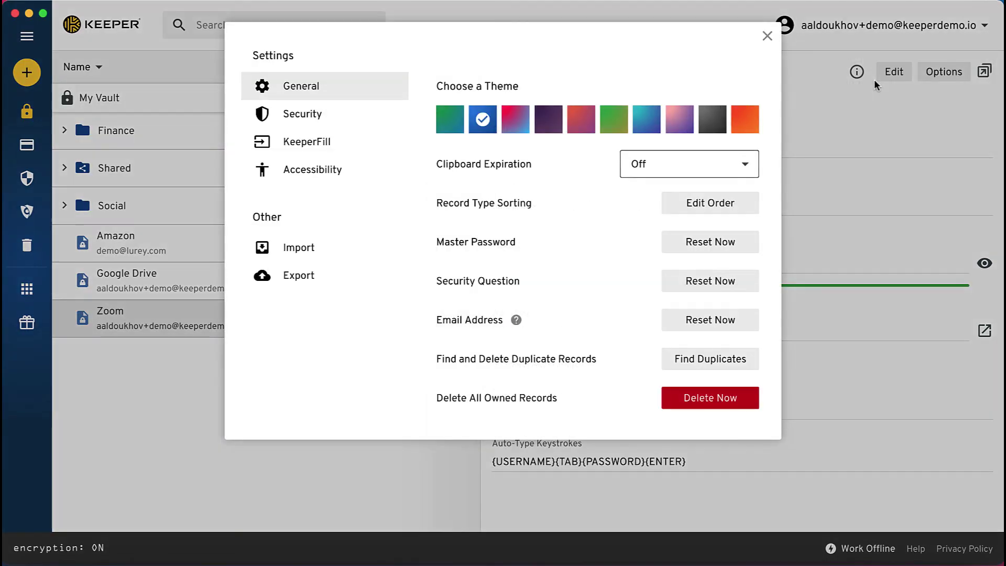
click(346, 142)
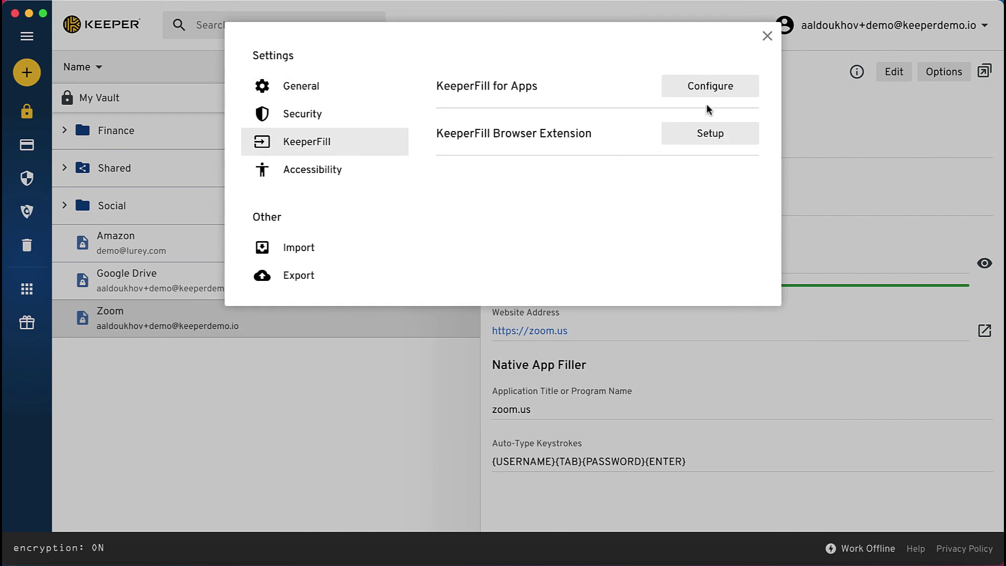